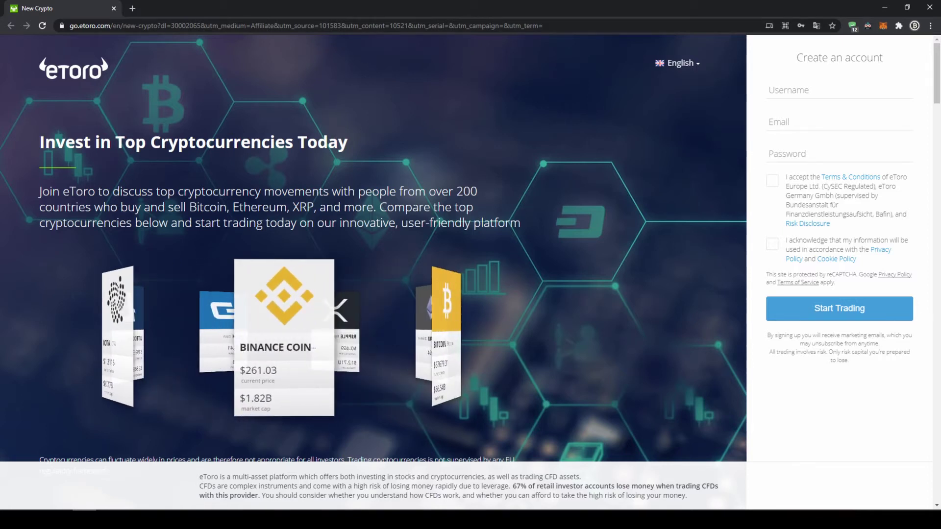
- Create an account by entering the username, e-mail and account password, accepting both the terms and the privacy acknowledgement, and submitting the form
{"action": "left_click", "coordinate": [839, 91]}
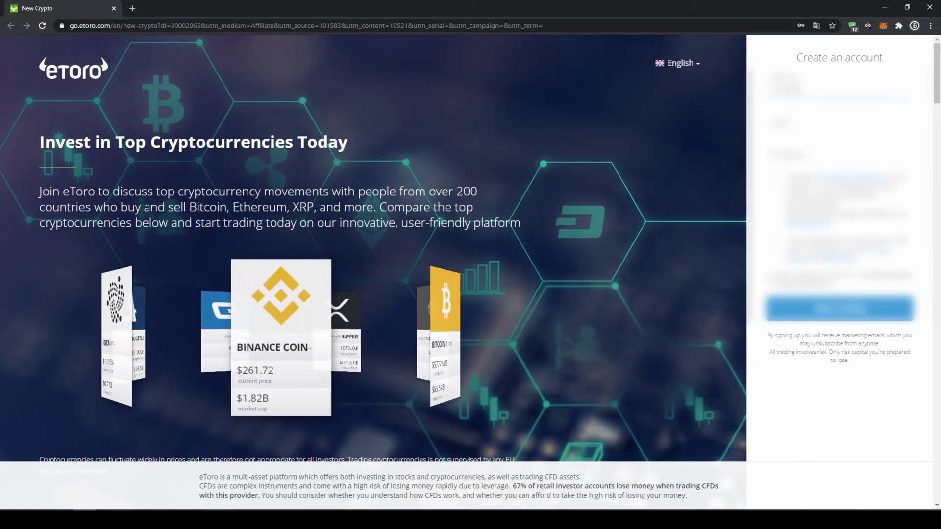
{"action": "type", "text": "*********"}
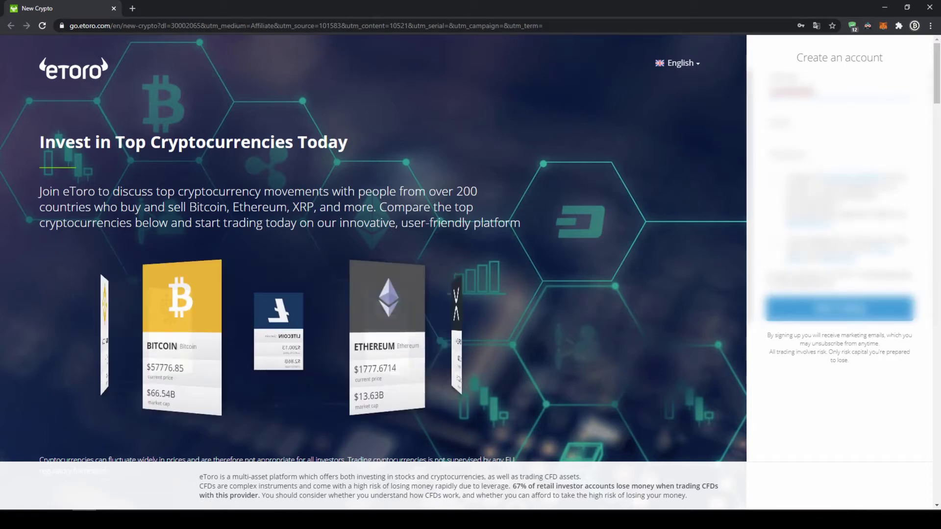
{"action": "left_click", "coordinate": [839, 122]}
{"action": "type", "text": "********************"}
{"action": "left_click", "coordinate": [839, 169]}
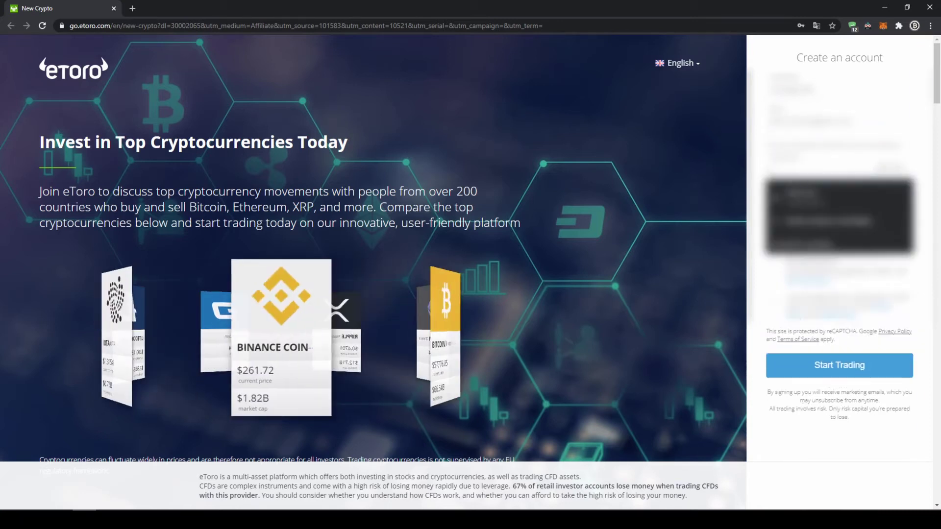
{"action": "type", "text": "**********"}
{"action": "left_click", "coordinate": [773, 238]}
{"action": "left_click", "coordinate": [774, 302]}
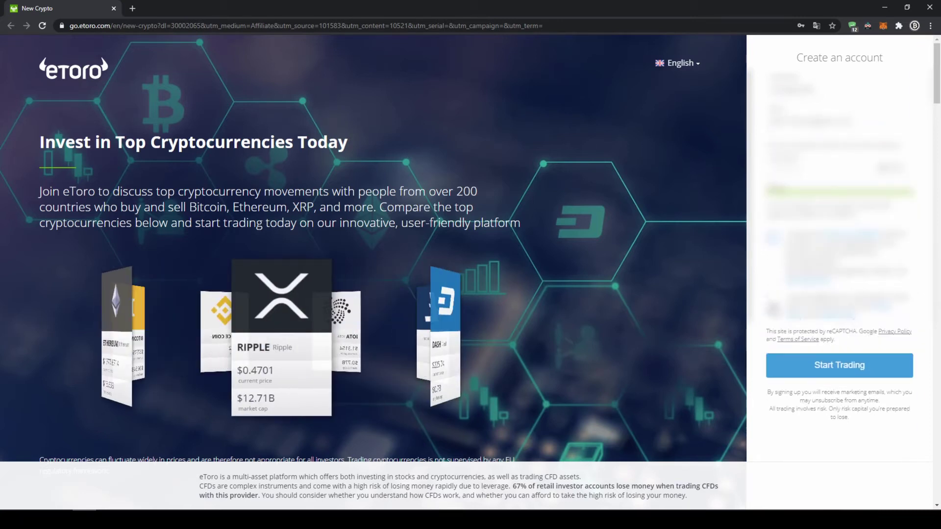
{"action": "left_click", "coordinate": [816, 378]}
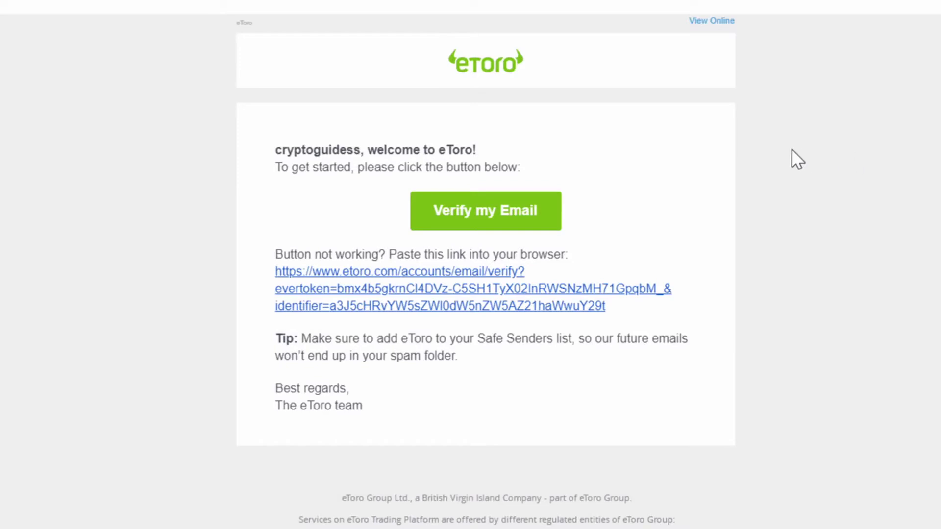
- Verify the account's e-mail through the welcome message and submit the personal details page of the profile
{"action": "left_click", "coordinate": [536, 209]}
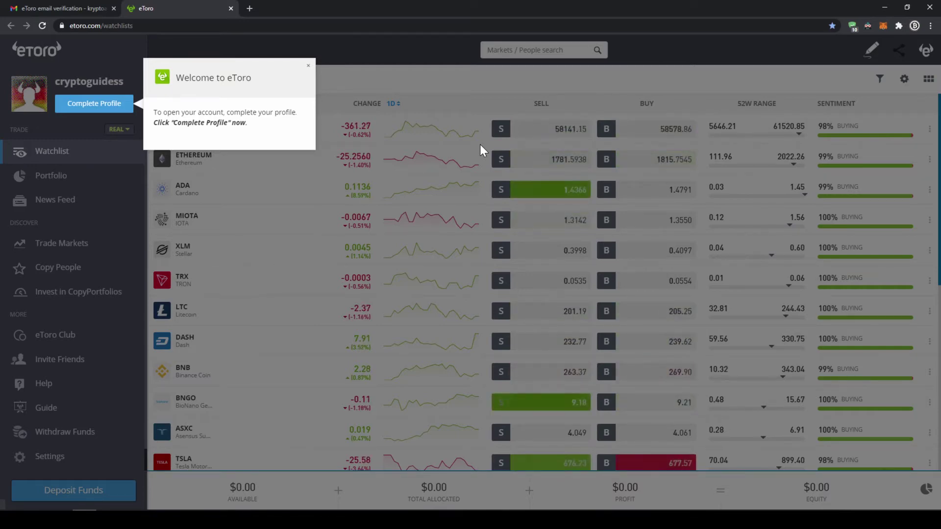
{"action": "left_click", "coordinate": [107, 110]}
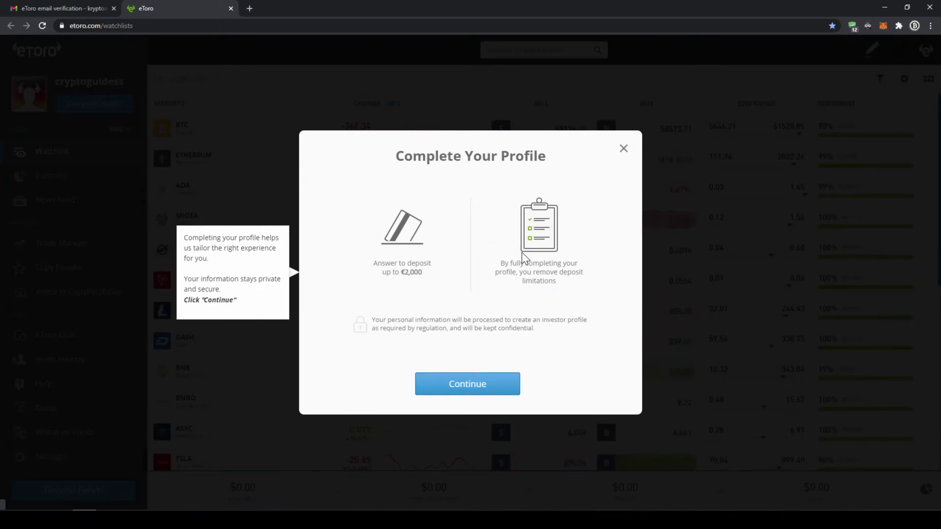
{"action": "left_click", "coordinate": [490, 392]}
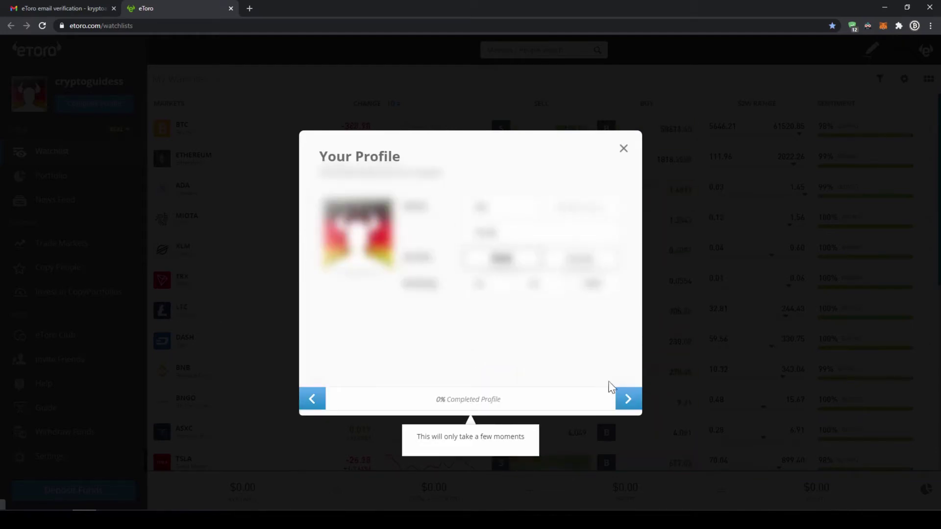
{"action": "left_click", "coordinate": [627, 399]}
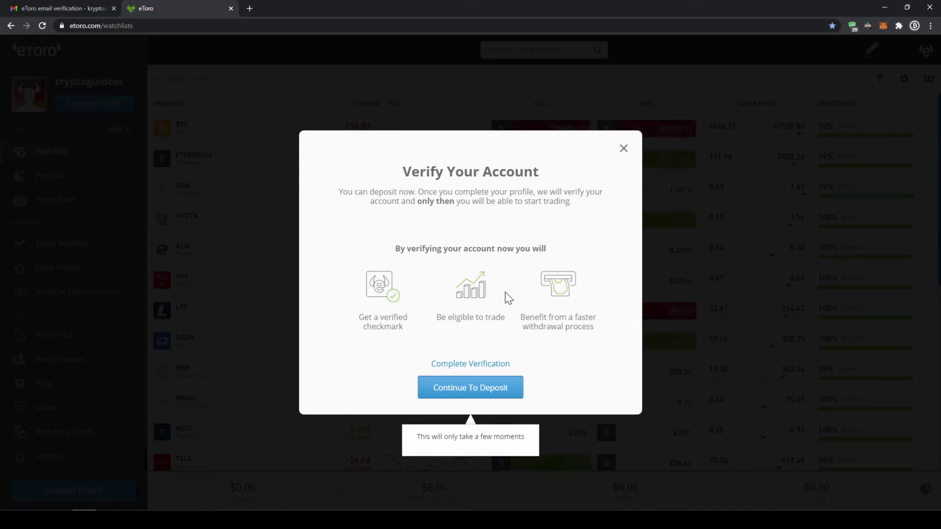
- Continue to the deposit form and submit a 1000 USD deposit with PayPal as the payment method
{"action": "left_click", "coordinate": [496, 401]}
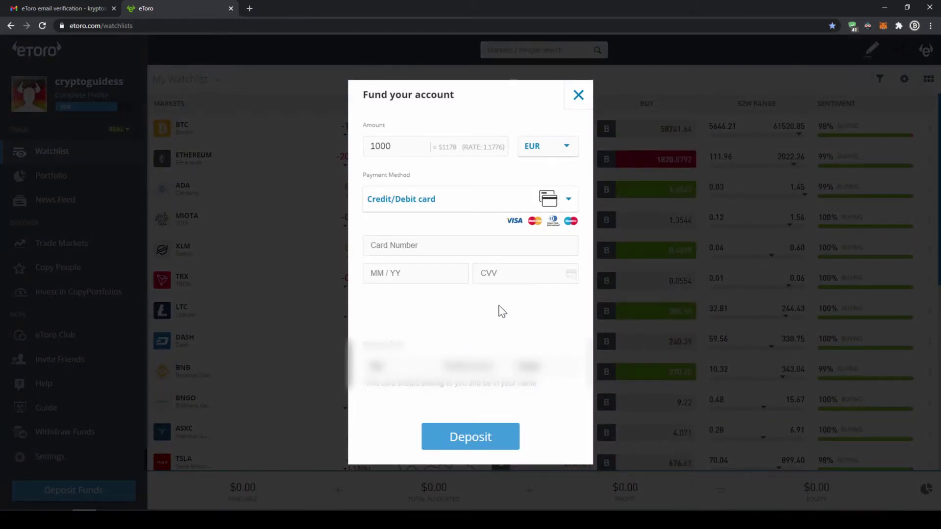
{"action": "left_click", "coordinate": [498, 209]}
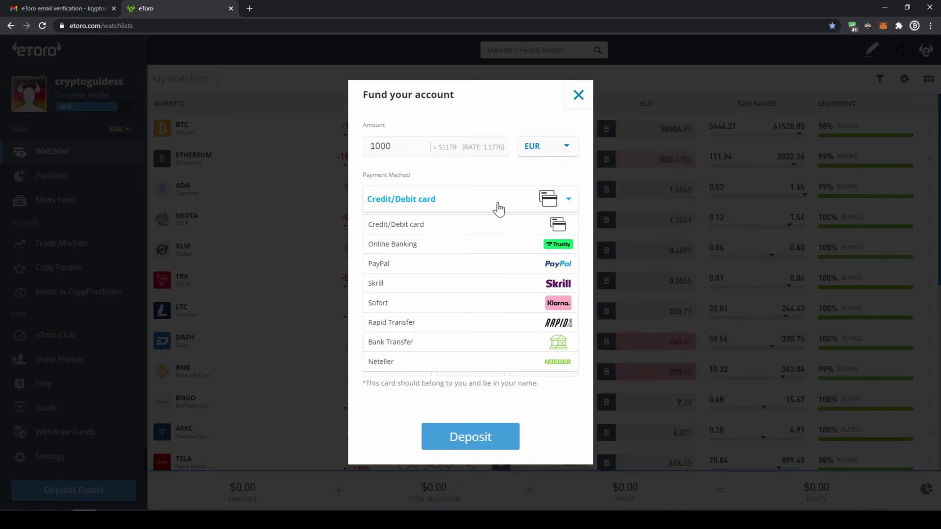
{"action": "left_click", "coordinate": [481, 264]}
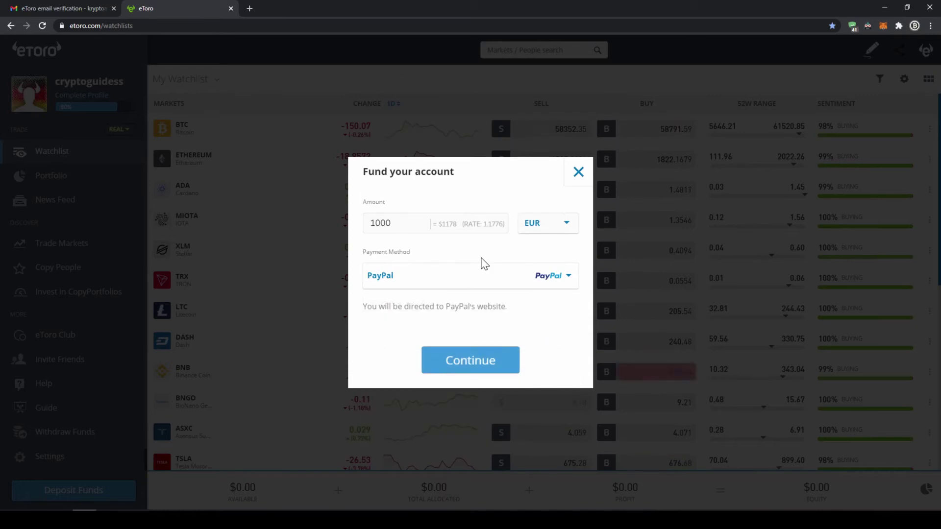
{"action": "left_click", "coordinate": [565, 226]}
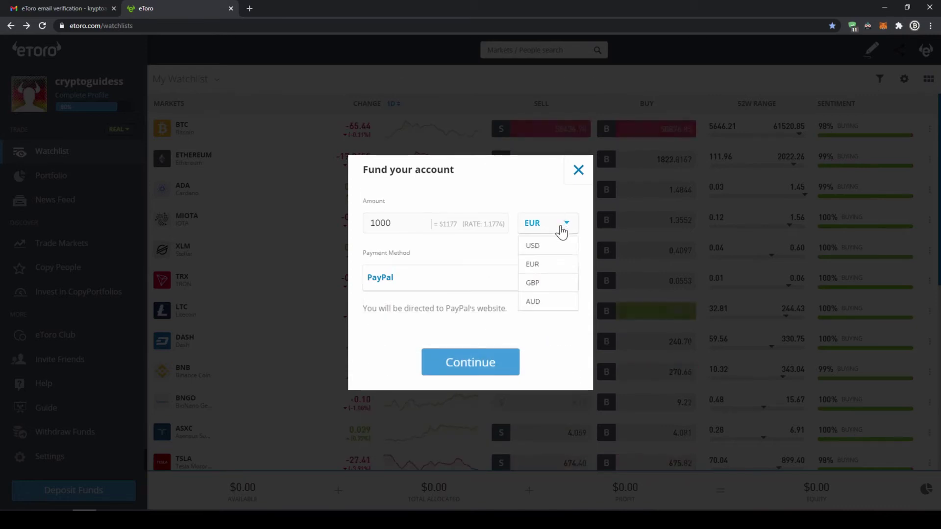
{"action": "left_click", "coordinate": [545, 246]}
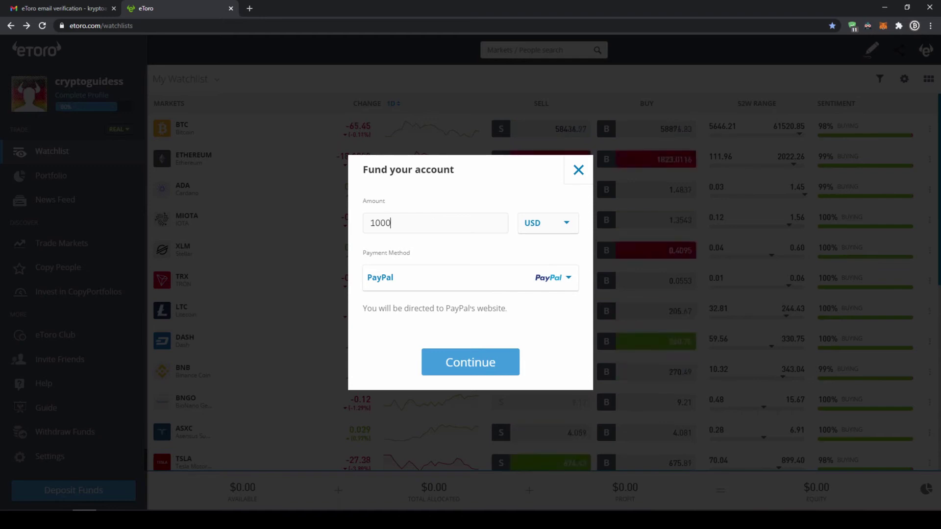
{"action": "left_click_drag", "start_coordinate": [391, 223], "coordinate": [369, 224]}
{"action": "left_click", "coordinate": [405, 223]}
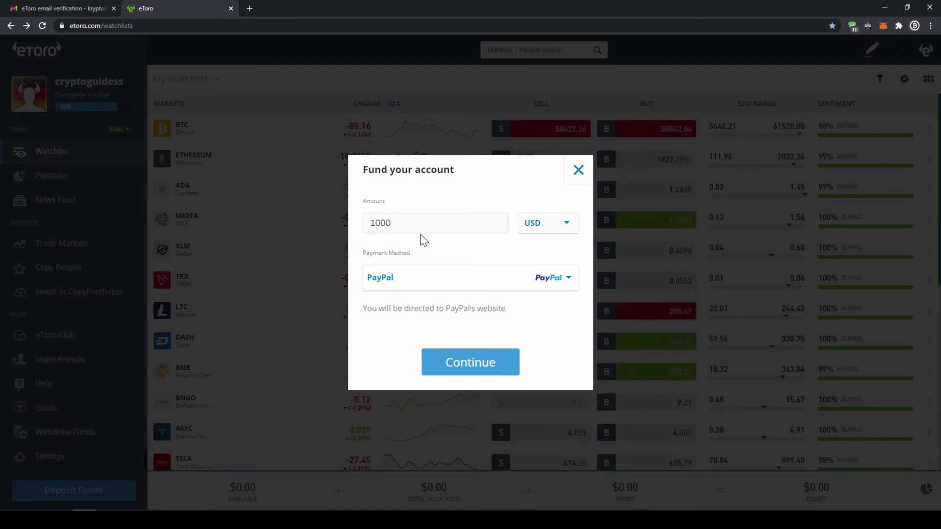
{"action": "left_click", "coordinate": [471, 364]}
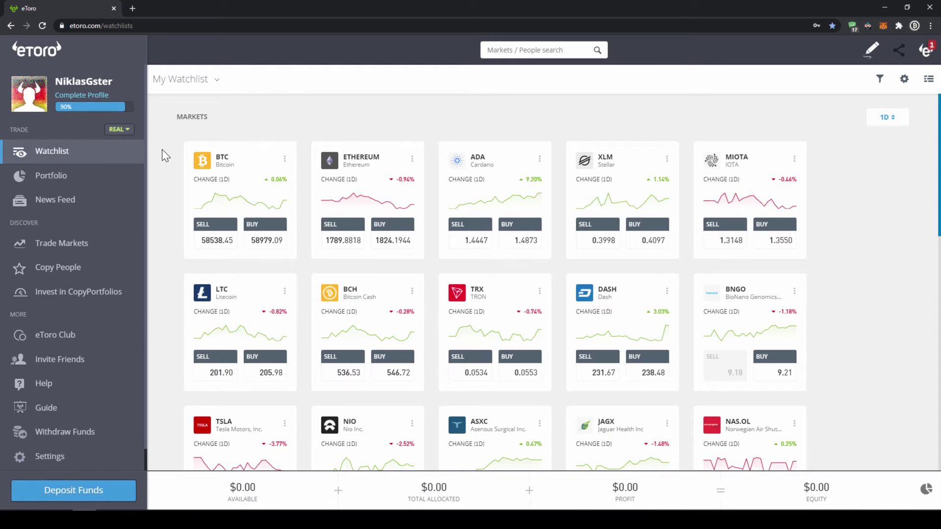
- Switch from the real account to the virtual portfolio and open its list of holdings
{"action": "left_click", "coordinate": [125, 133]}
{"action": "left_click", "coordinate": [59, 162]}
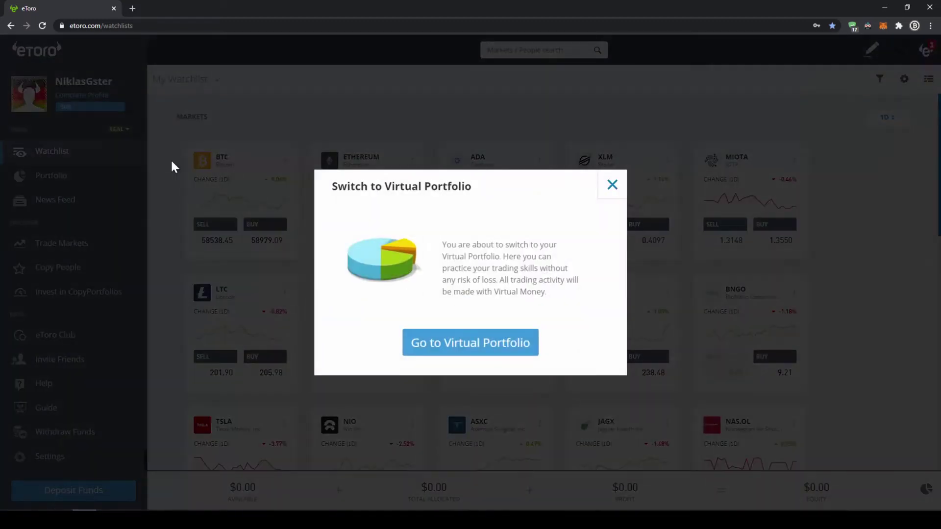
{"action": "left_click", "coordinate": [484, 338]}
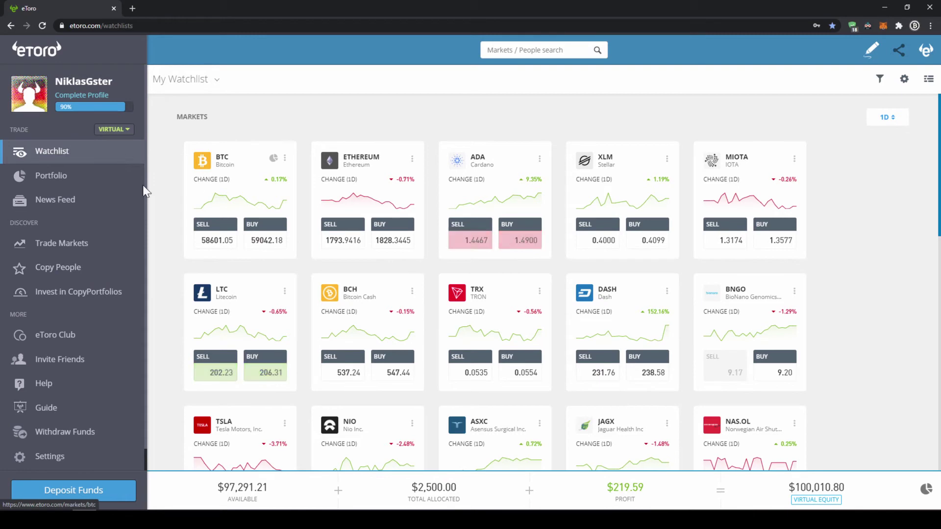
{"action": "left_click", "coordinate": [95, 183]}
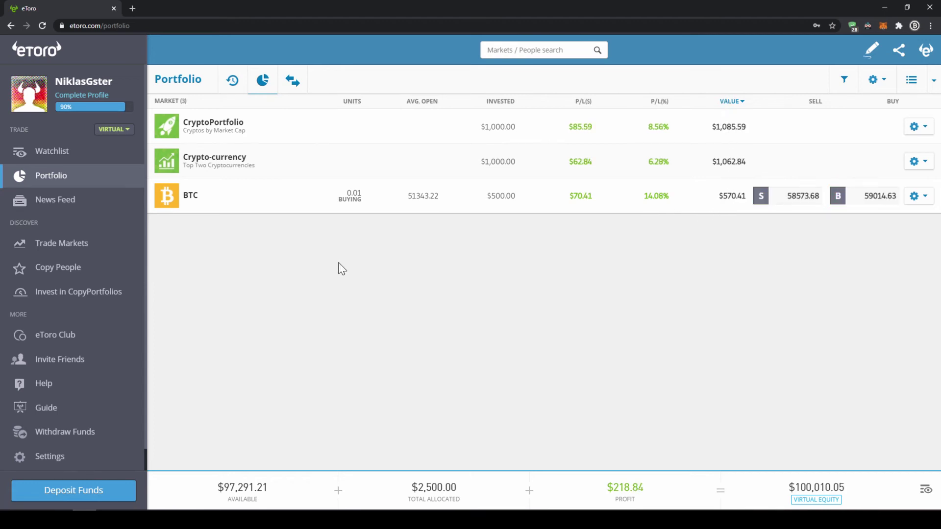
- Return to the watchlist, search the markets for "stellar" and open the XLM market page
{"action": "left_click", "coordinate": [88, 161]}
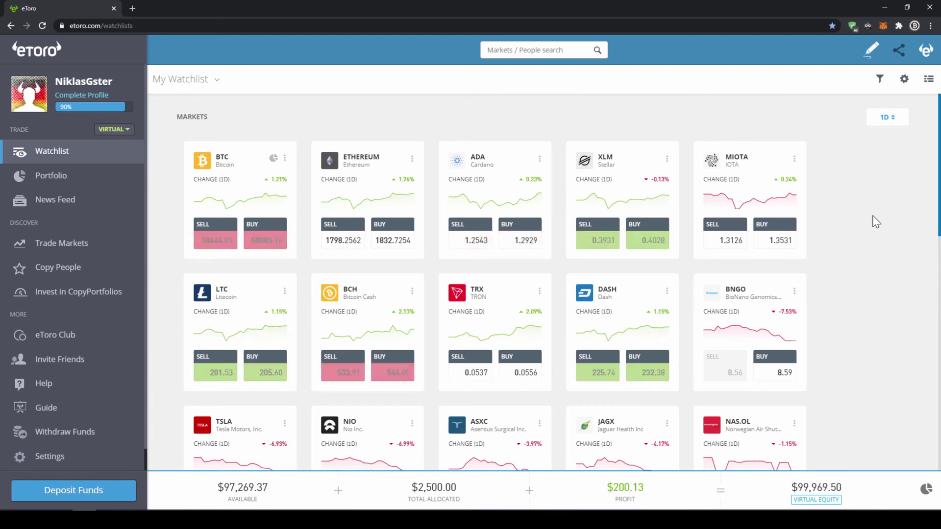
{"action": "left_click", "coordinate": [549, 50]}
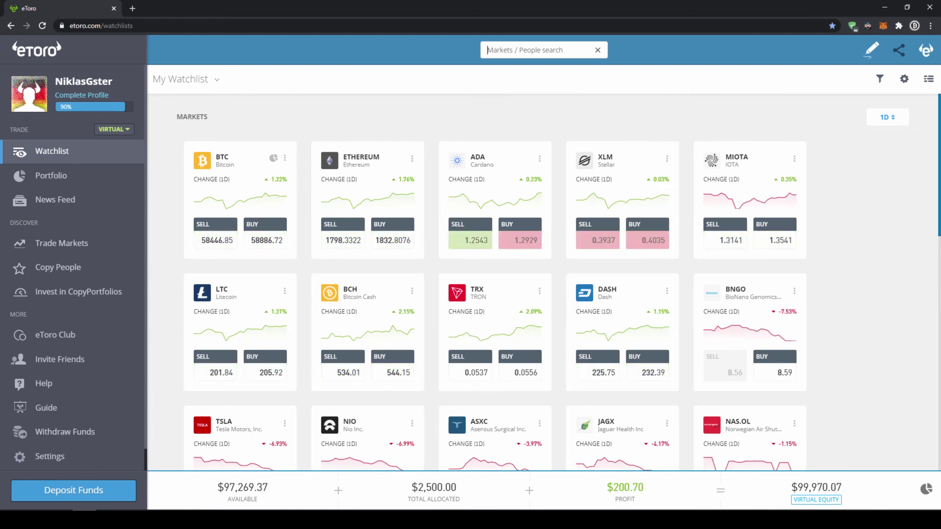
{"action": "type", "text": "stellar"}
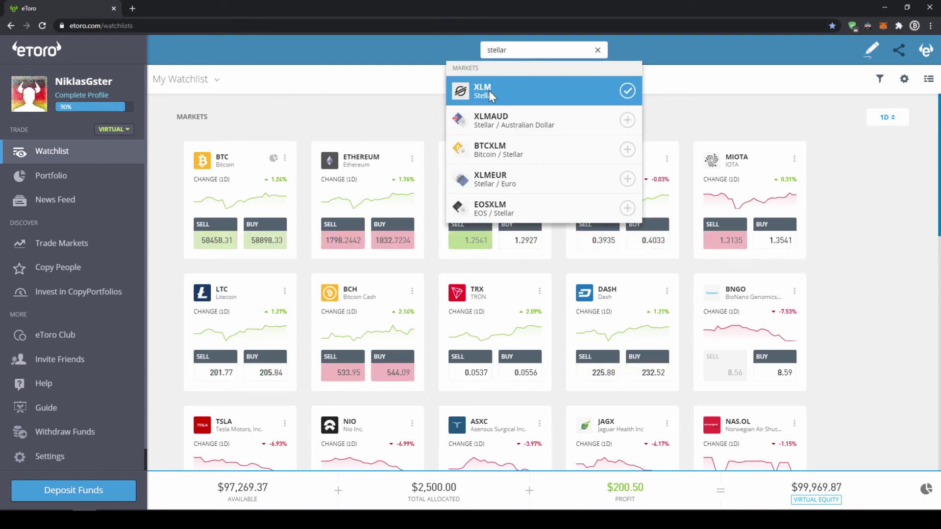
{"action": "left_click", "coordinate": [487, 87]}
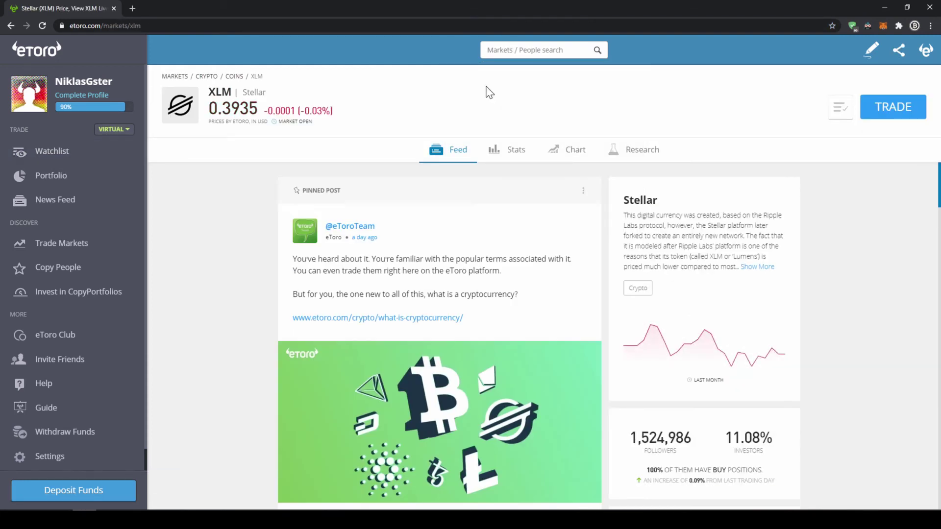
- Open a buy trade on XLM with the amount set to $100
{"action": "left_click", "coordinate": [894, 108]}
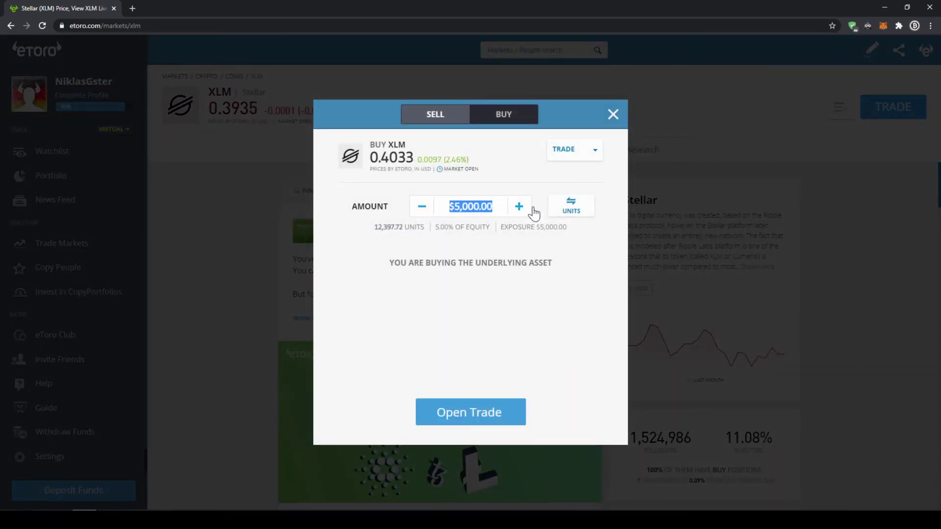
{"action": "type", "text": "1"}
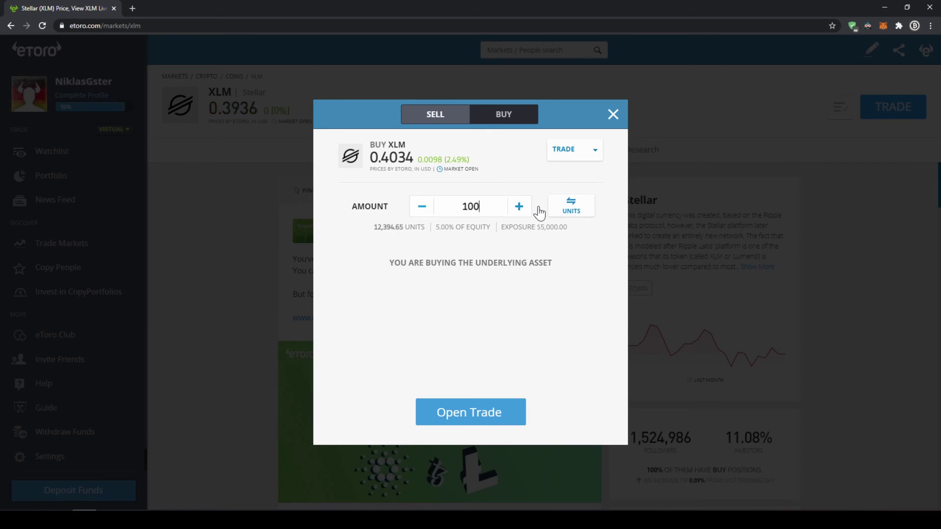
{"action": "type", "text": "00"}
{"action": "left_click", "coordinate": [503, 264]}
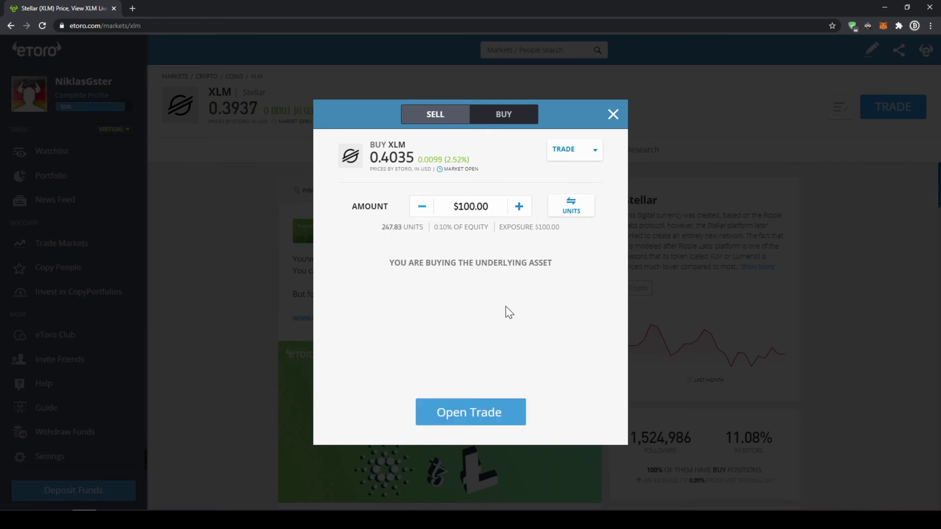
{"action": "left_click", "coordinate": [482, 421]}
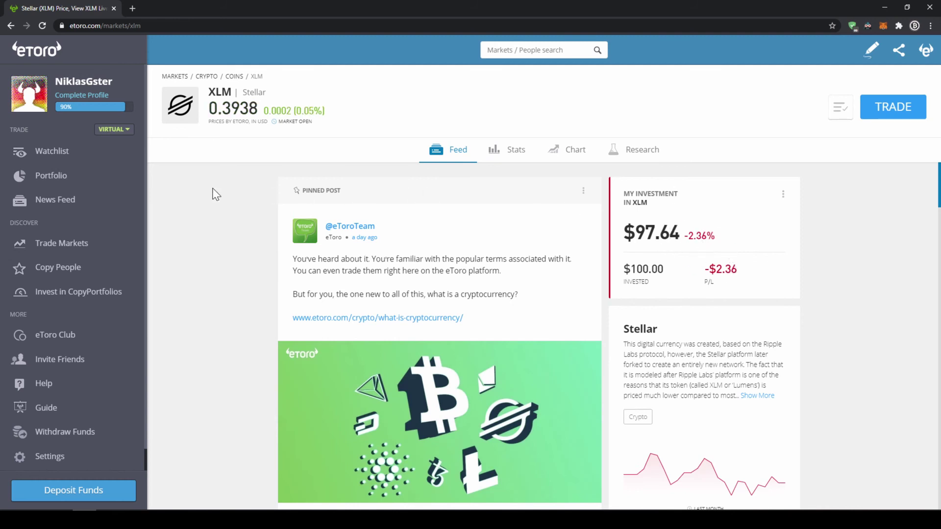
- Open the XLM position from the portfolio and close its entire buy trade
{"action": "left_click", "coordinate": [81, 173]}
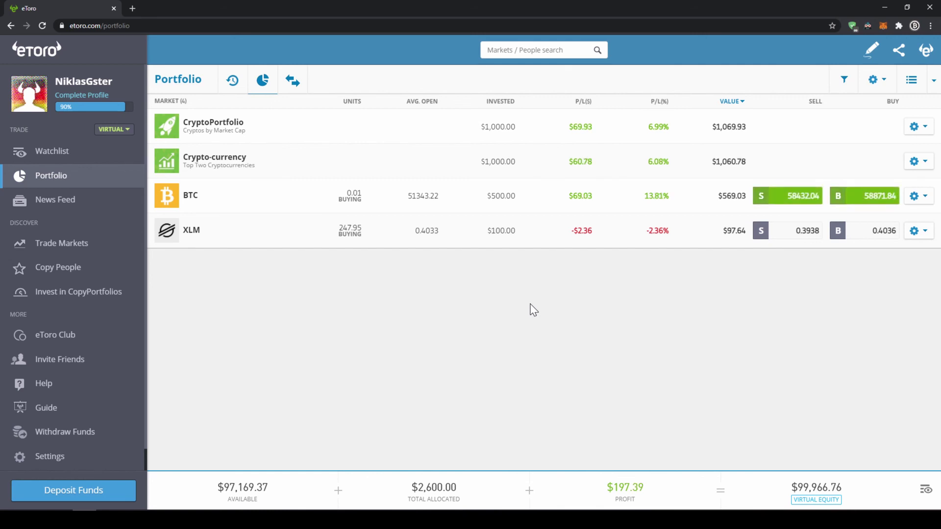
{"action": "left_click", "coordinate": [194, 235]}
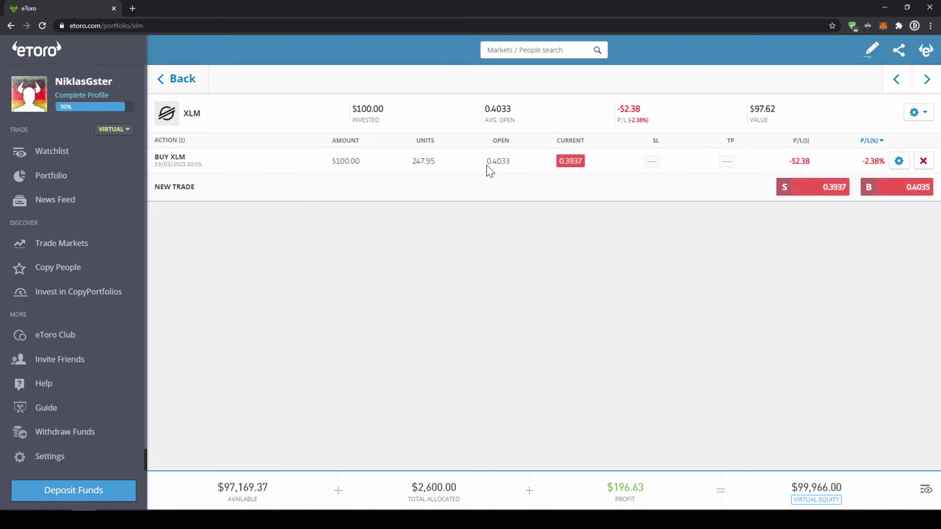
{"action": "left_click", "coordinate": [923, 162]}
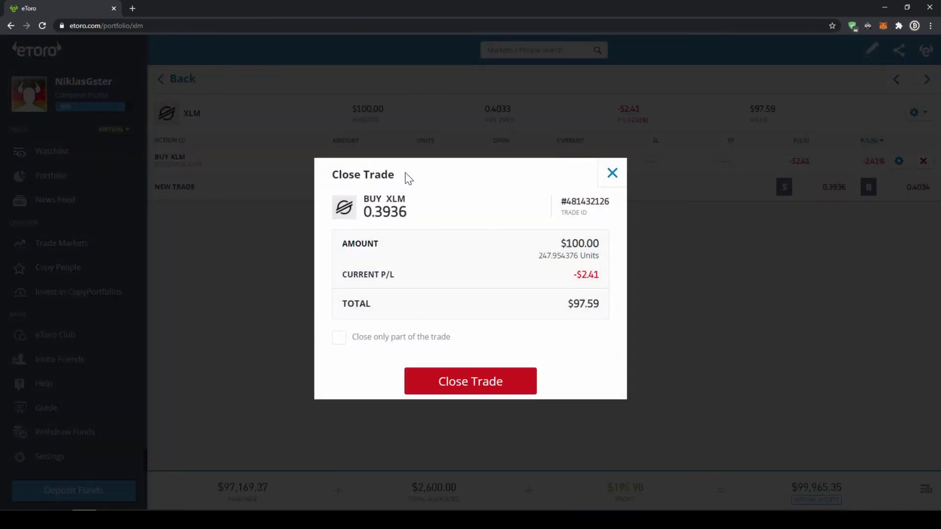
{"action": "left_click", "coordinate": [483, 390]}
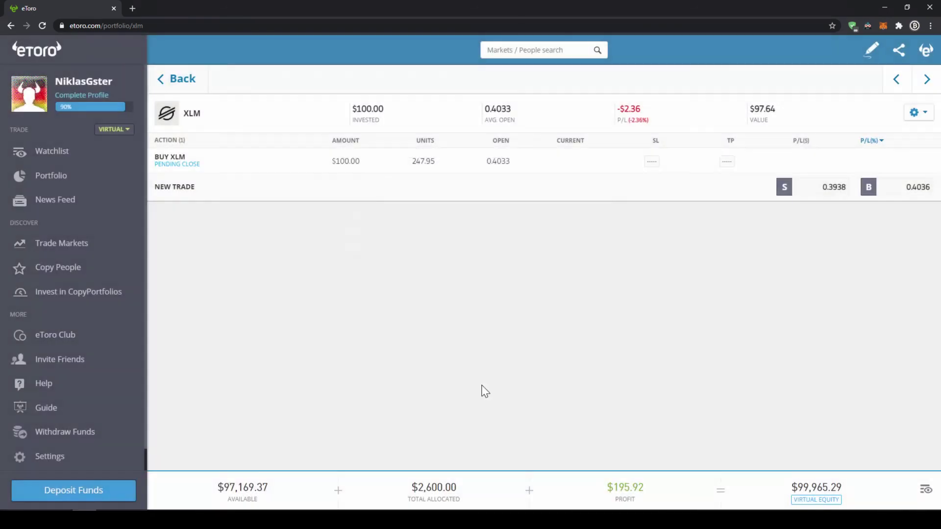